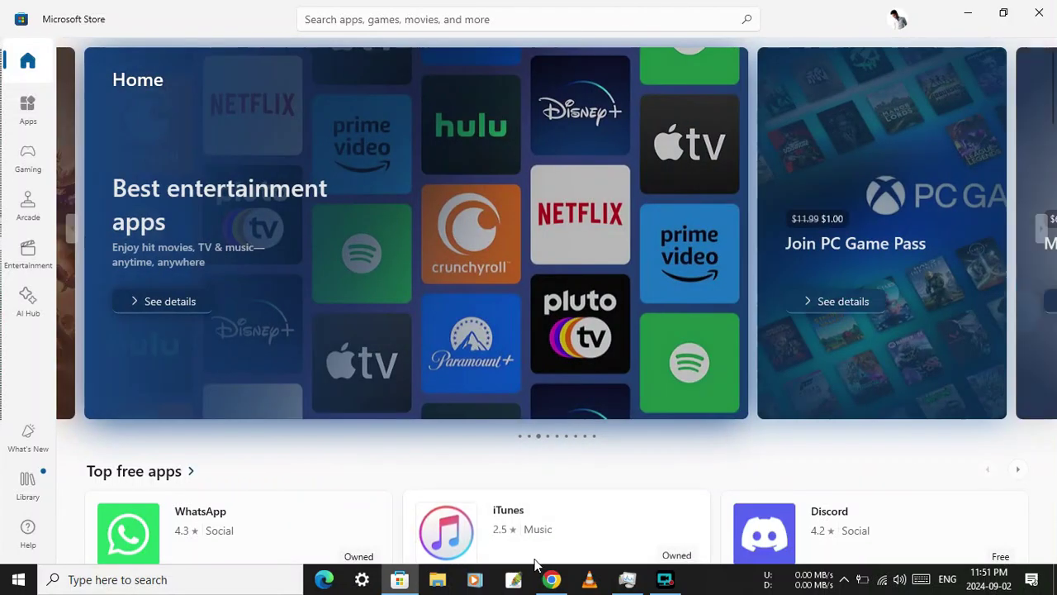
Open the iTunes page from the top free apps in Microsoft Store
click(538, 544)
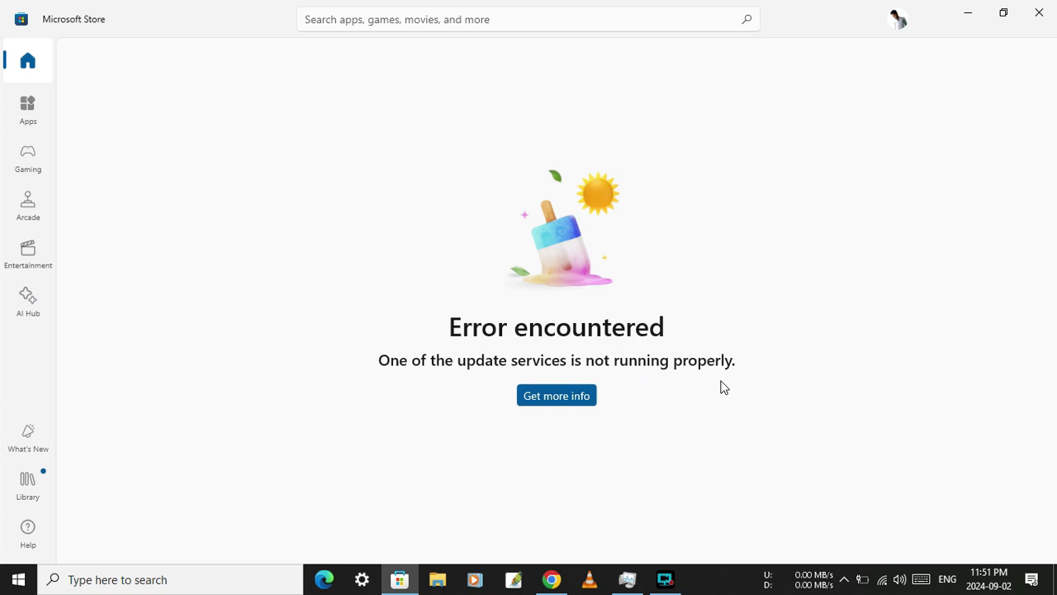
click(859, 165)
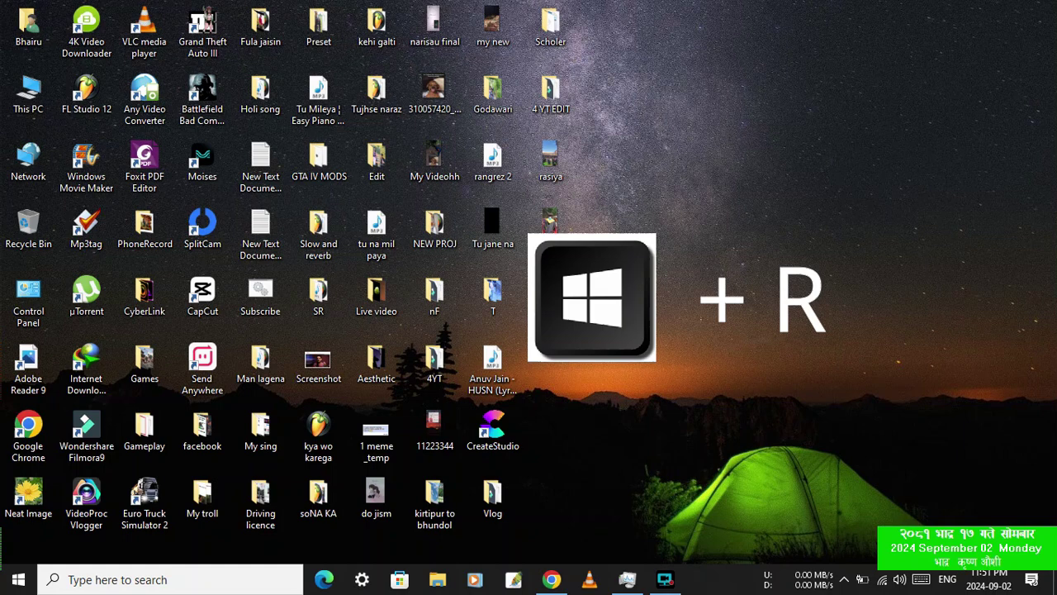
key(super+r)
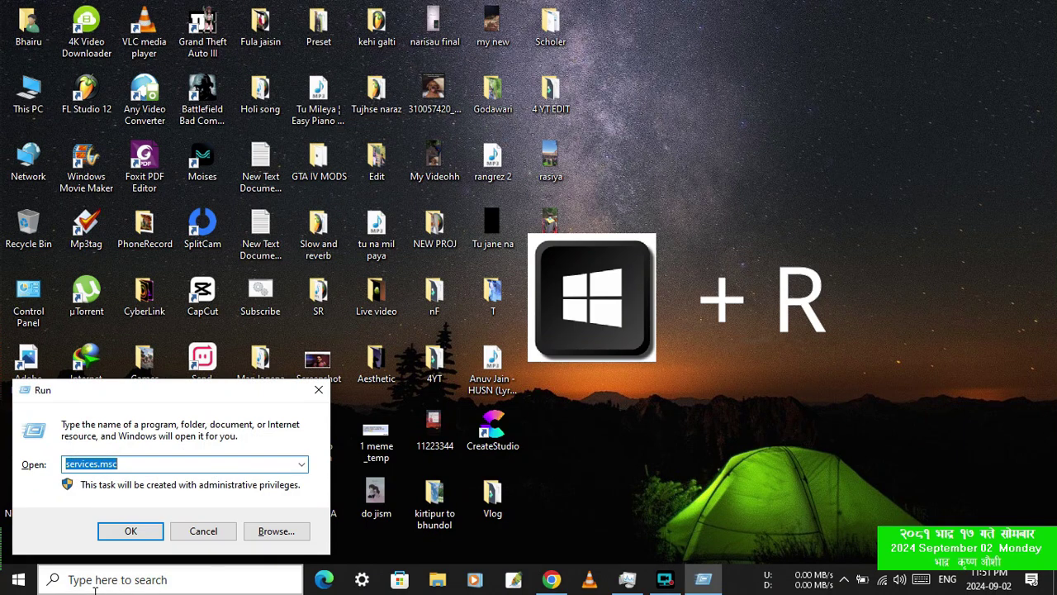
click(130, 530)
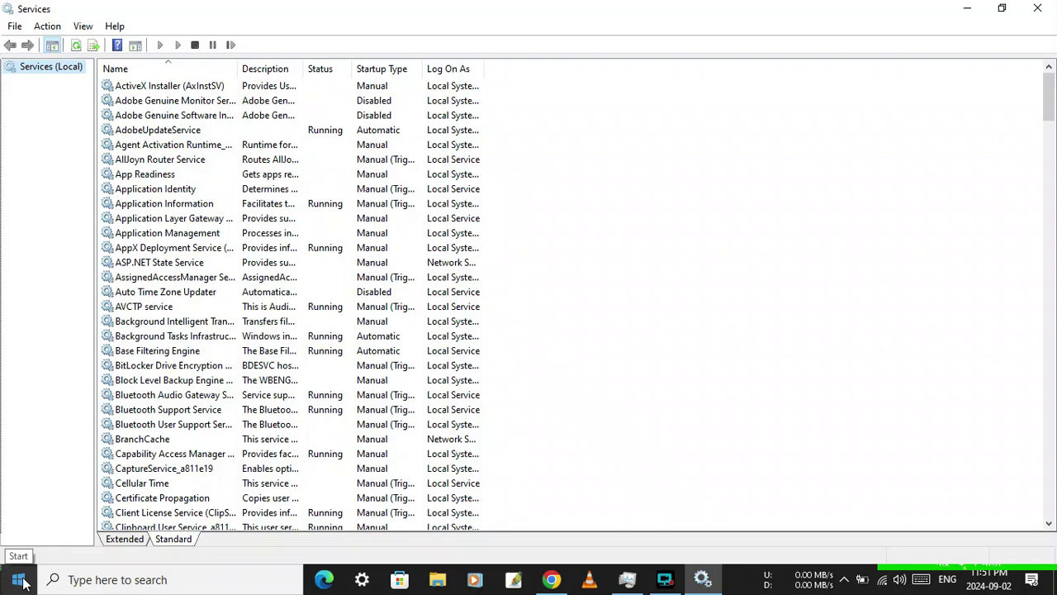
key(alt+F4)
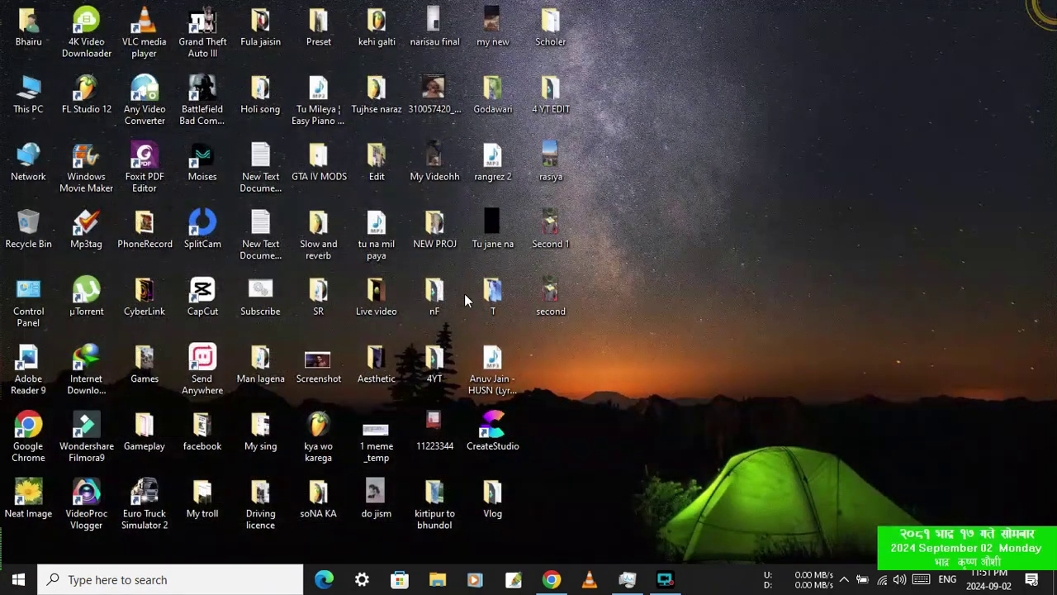
Open the Windows Services console by running services.msc
right_click(18, 586)
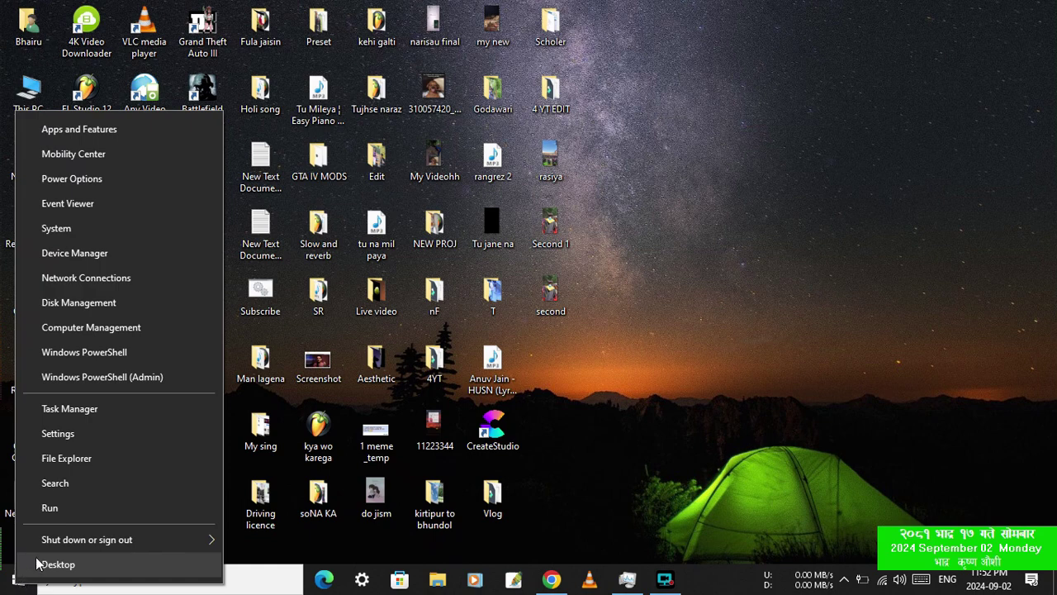
click(69, 508)
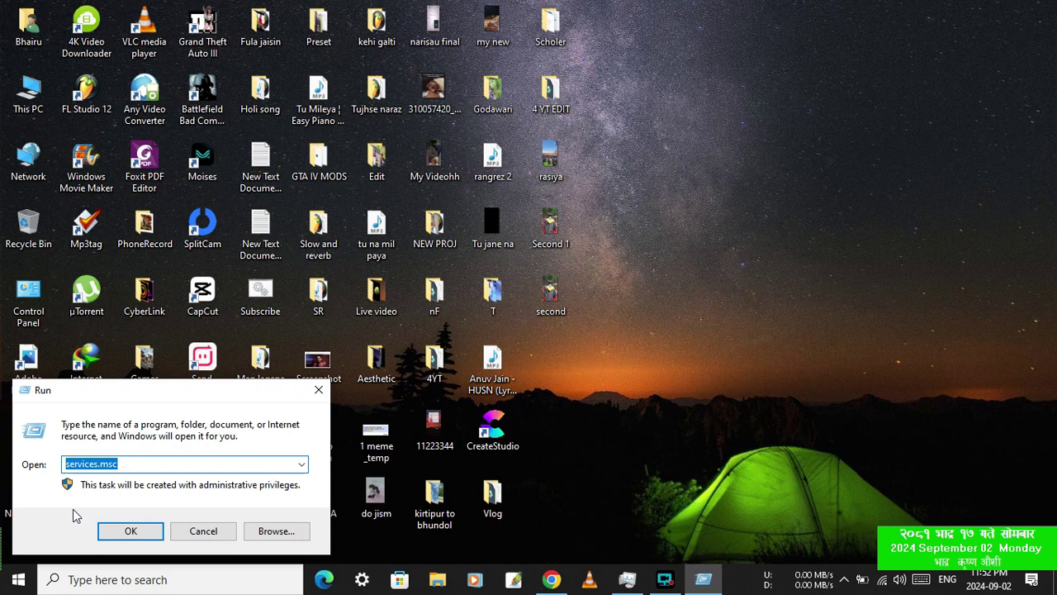
click(90, 463)
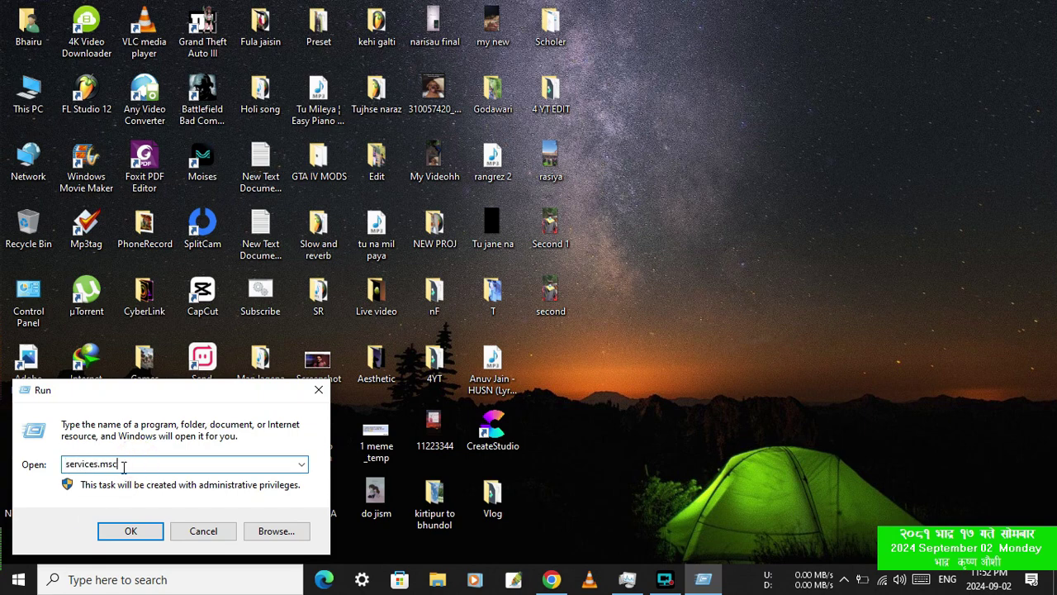
double_click(137, 465)
click(121, 465)
click(133, 531)
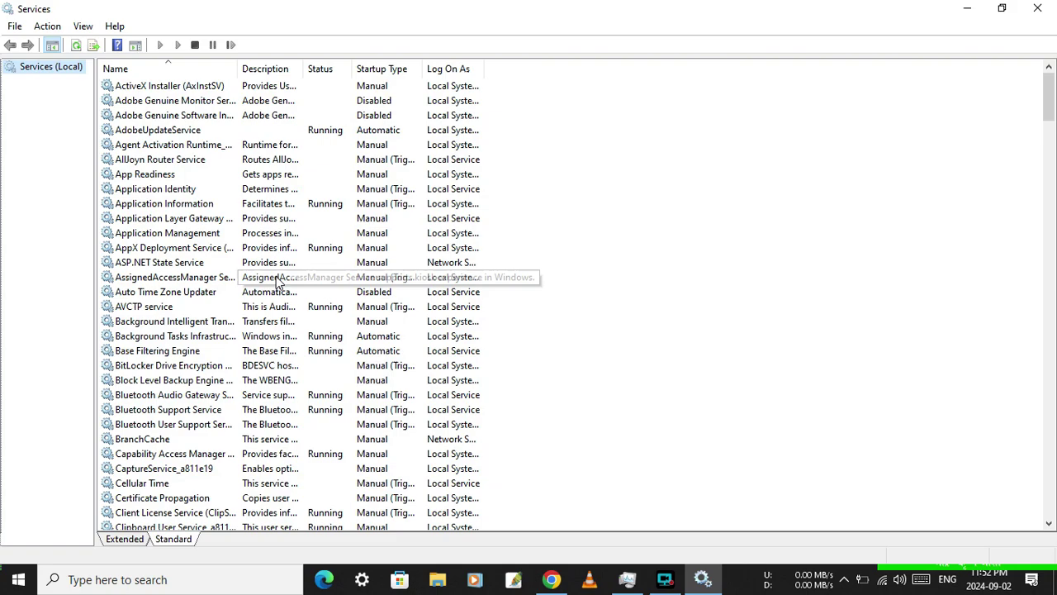
Find the Windows Update service in the services list and open its properties
scroll(278, 281, down, 20)
scroll(278, 281, down, 20)
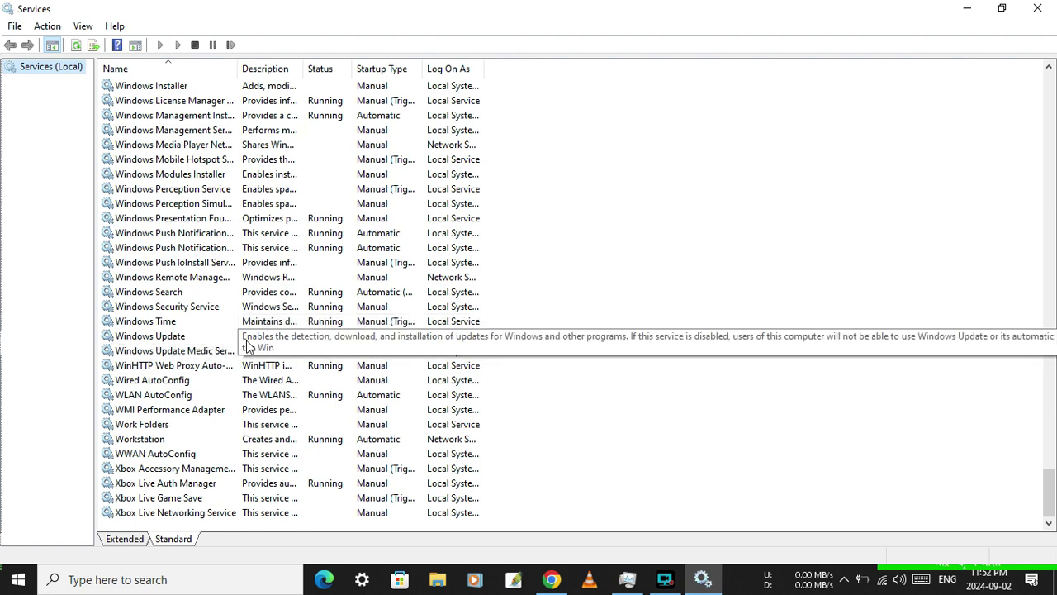
click(245, 338)
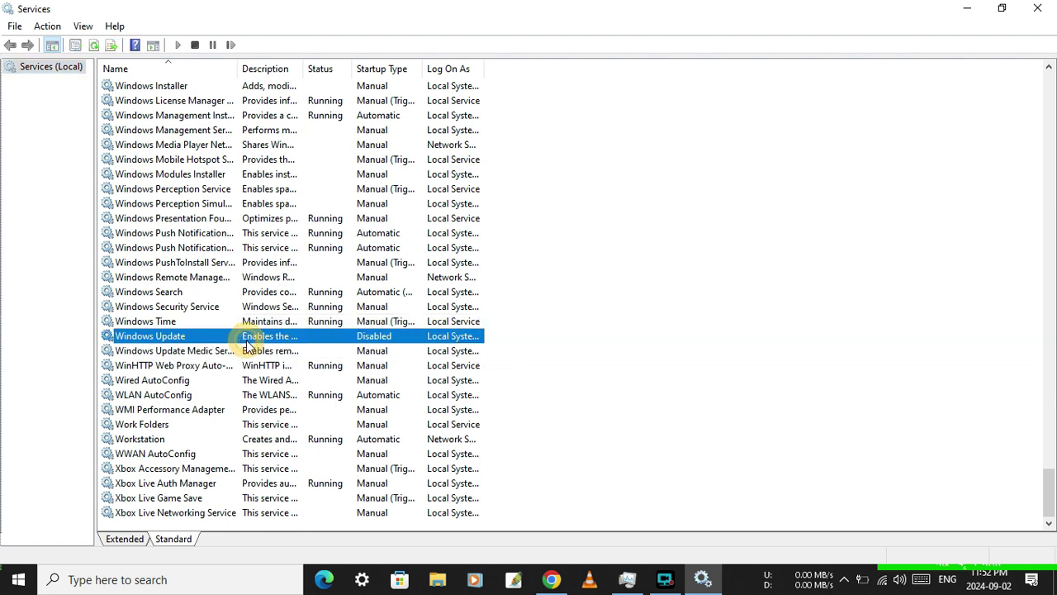
double_click(209, 341)
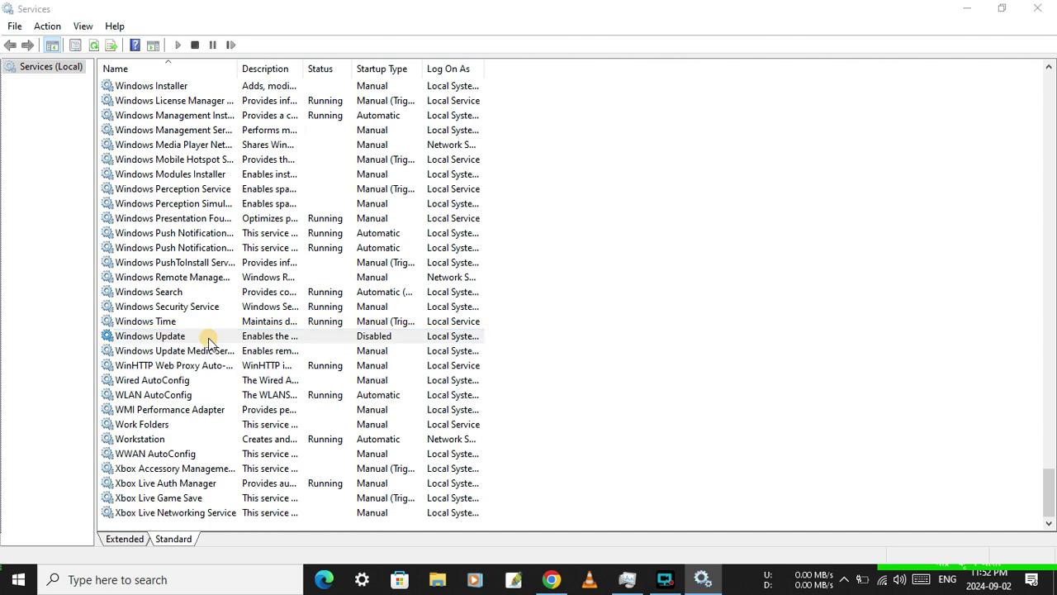
click(593, 451)
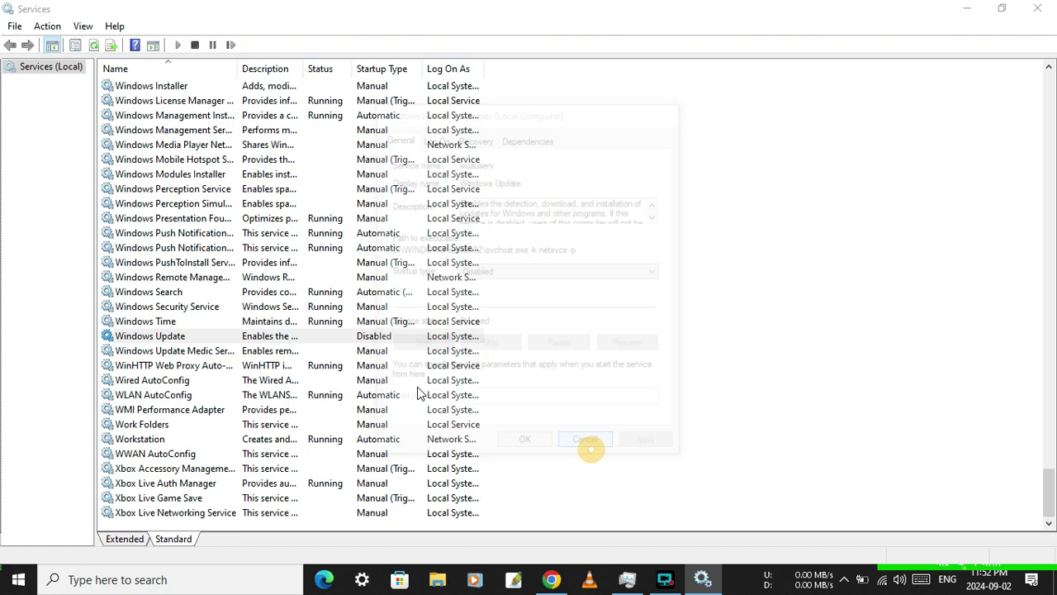
right_click(179, 341)
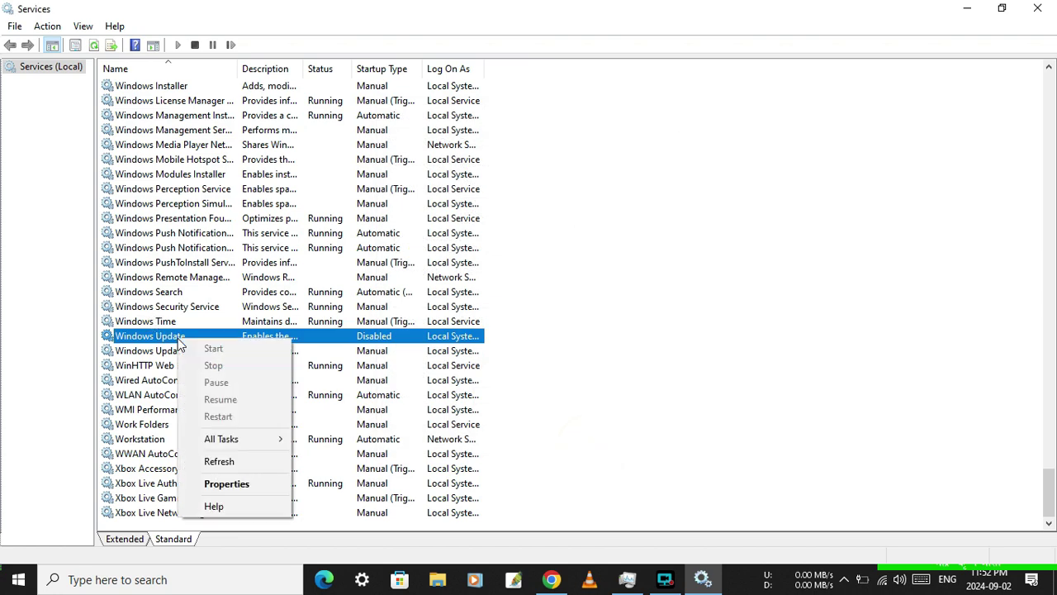
click(229, 484)
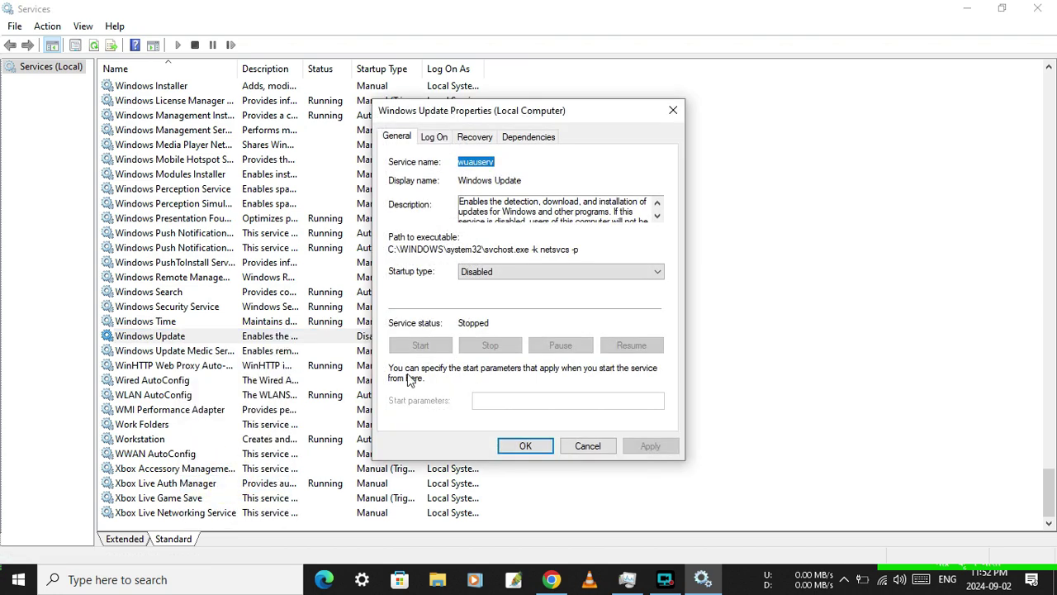
Set the Windows Update service's startup type to Automatic and apply the change
click(525, 281)
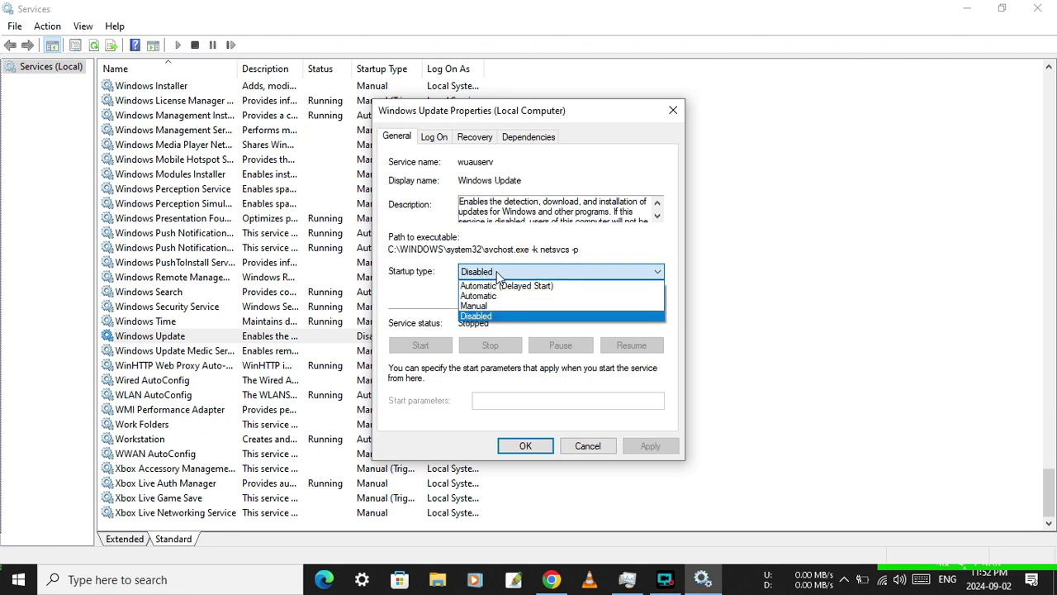
click(489, 297)
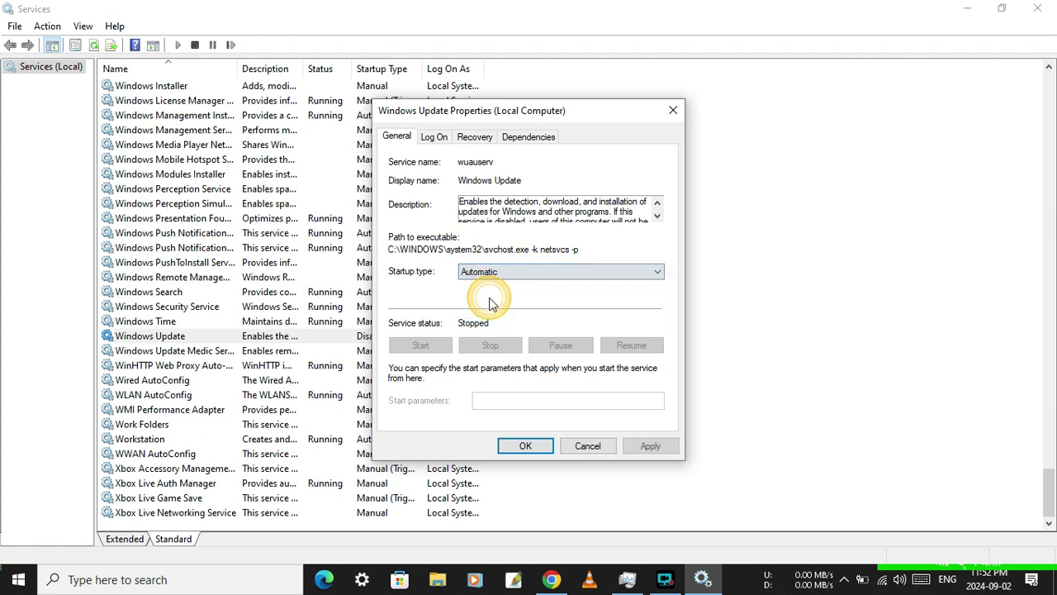
click(651, 446)
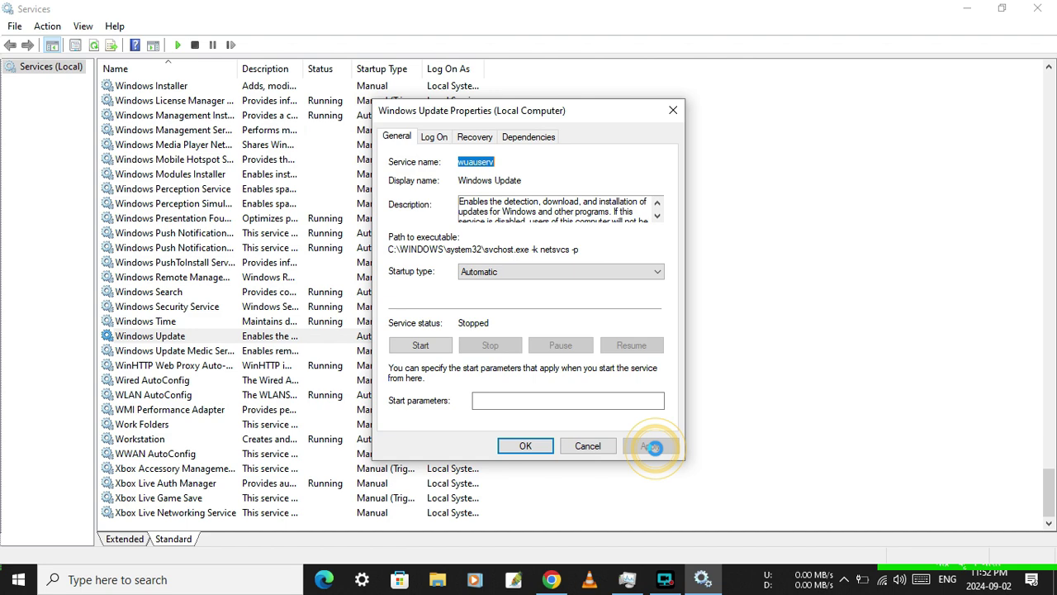
Start the Windows Update service, accept its properties, and minimize the Services window
click(423, 345)
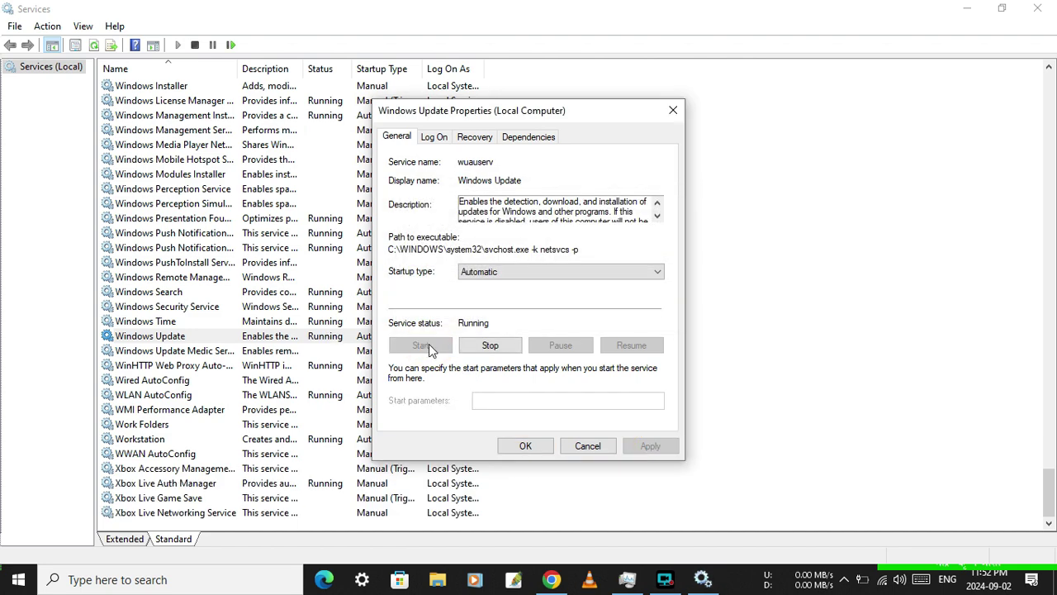
click(527, 447)
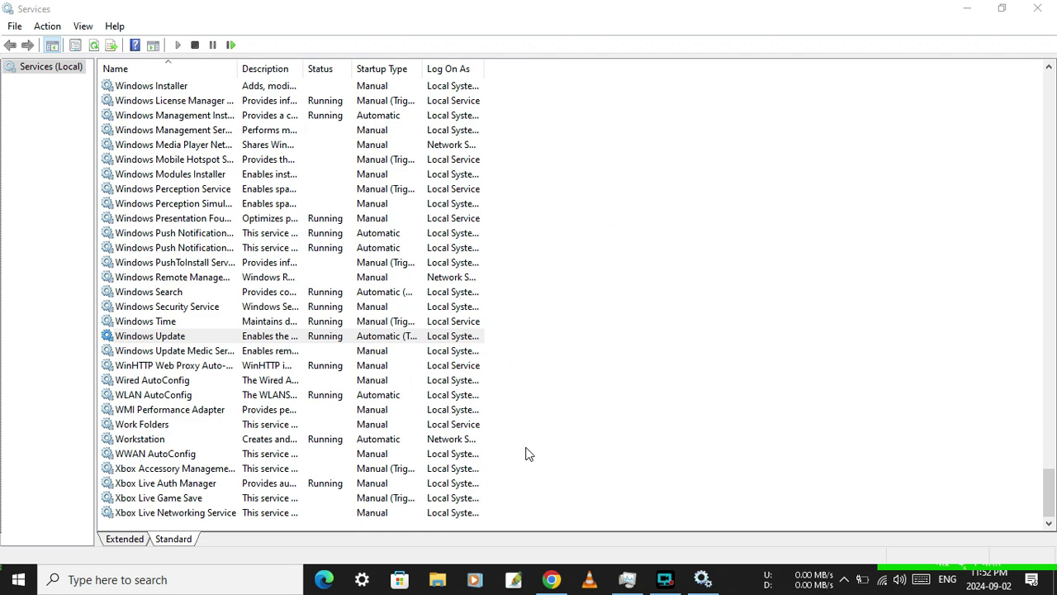
click(967, 8)
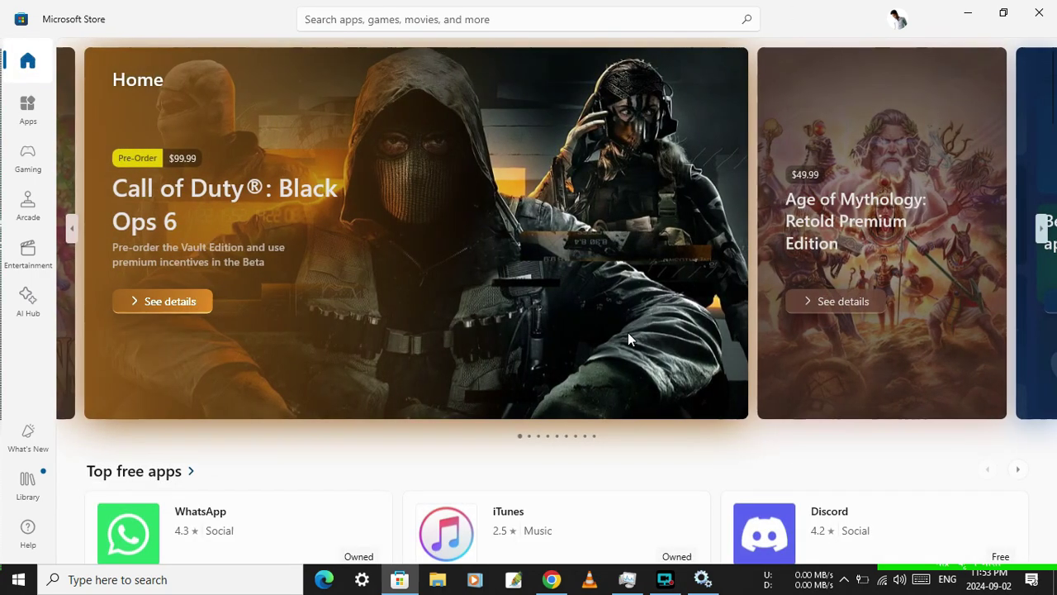
Open the iTunes page from Microsoft Store's top free apps and install the app
scroll(625, 484, down, 3)
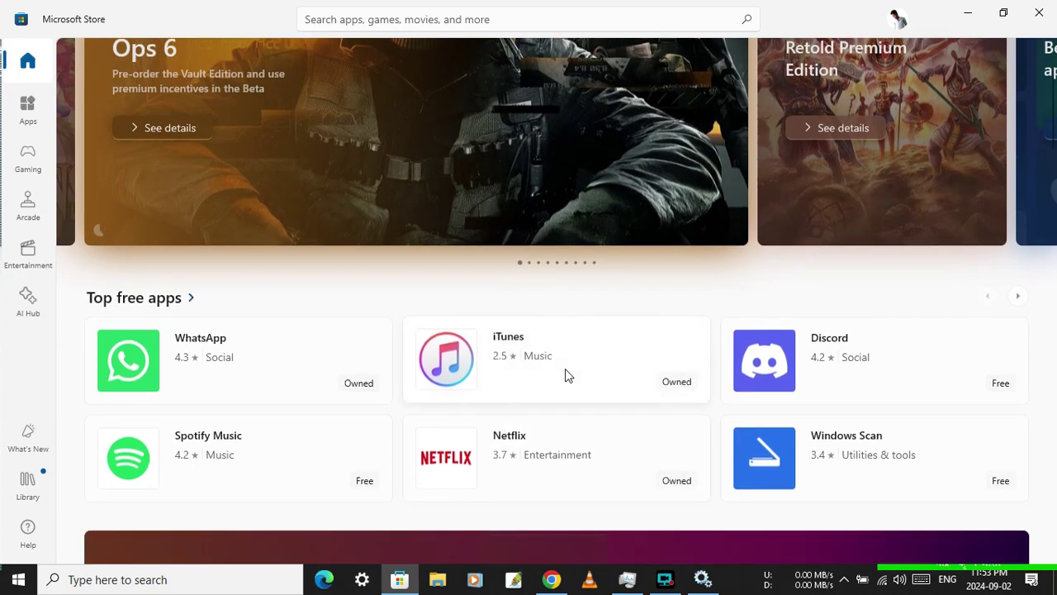
click(566, 370)
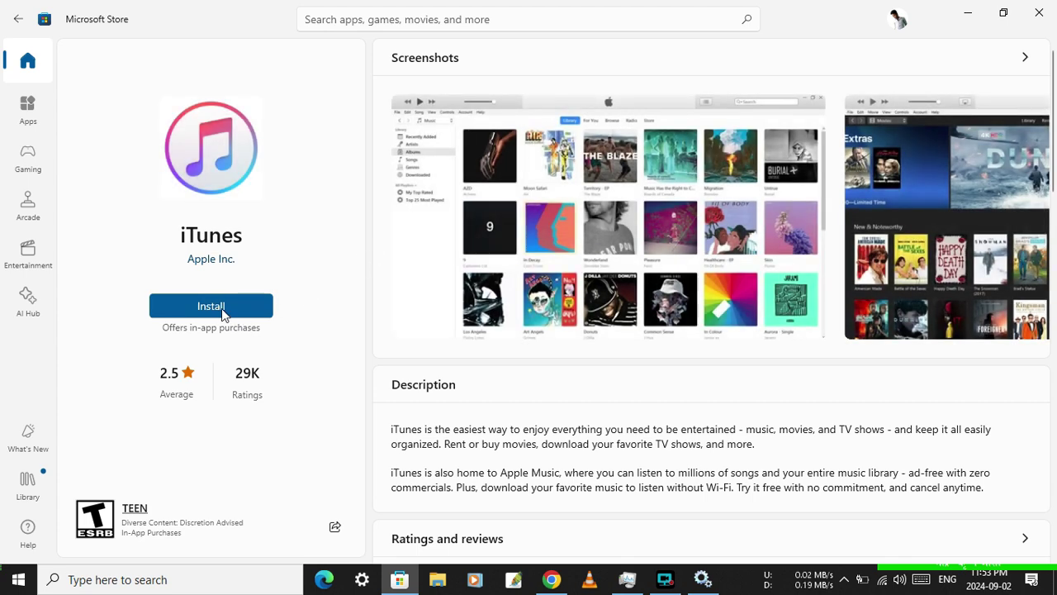
click(209, 308)
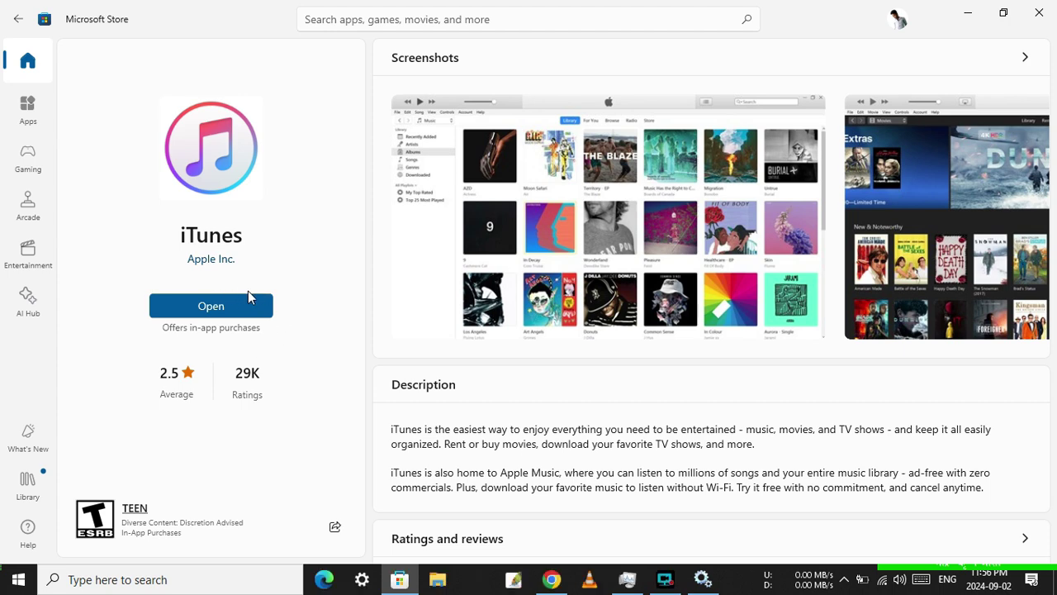
Launch the installed iTunes app and minimize the Microsoft Store window
click(228, 307)
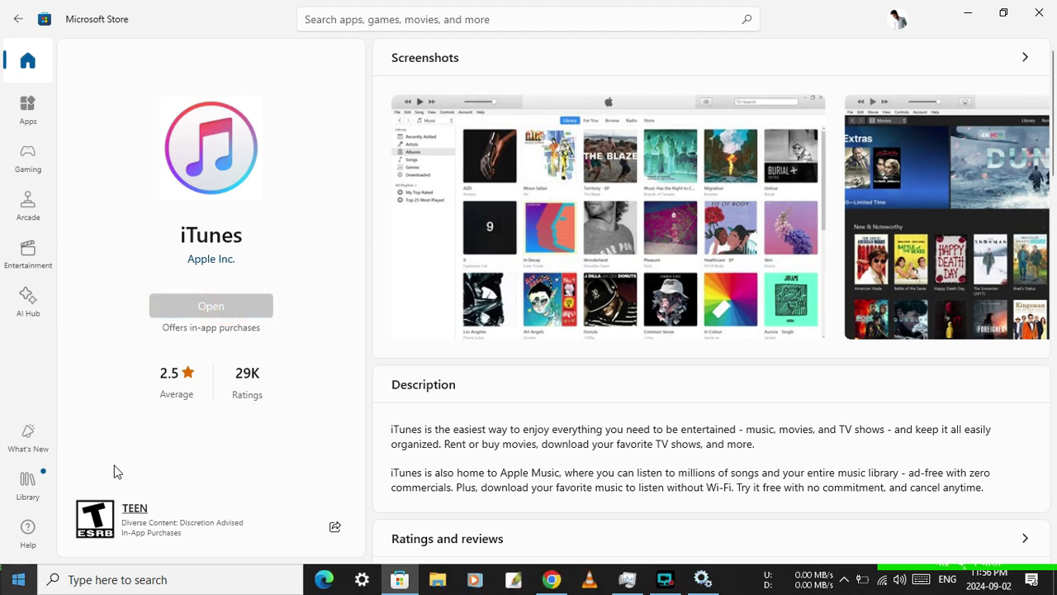
click(972, 13)
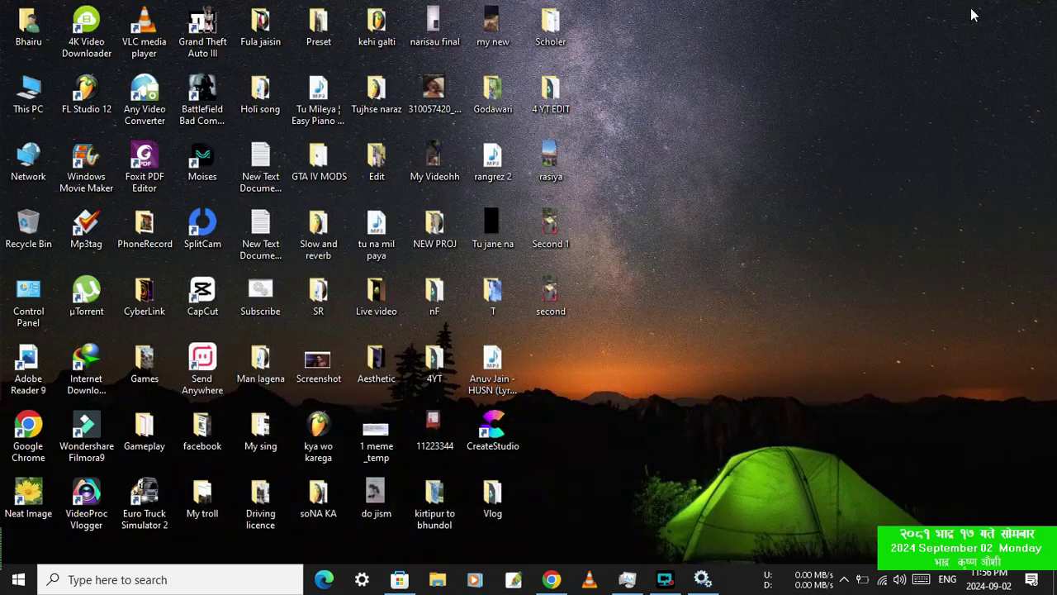
click(699, 151)
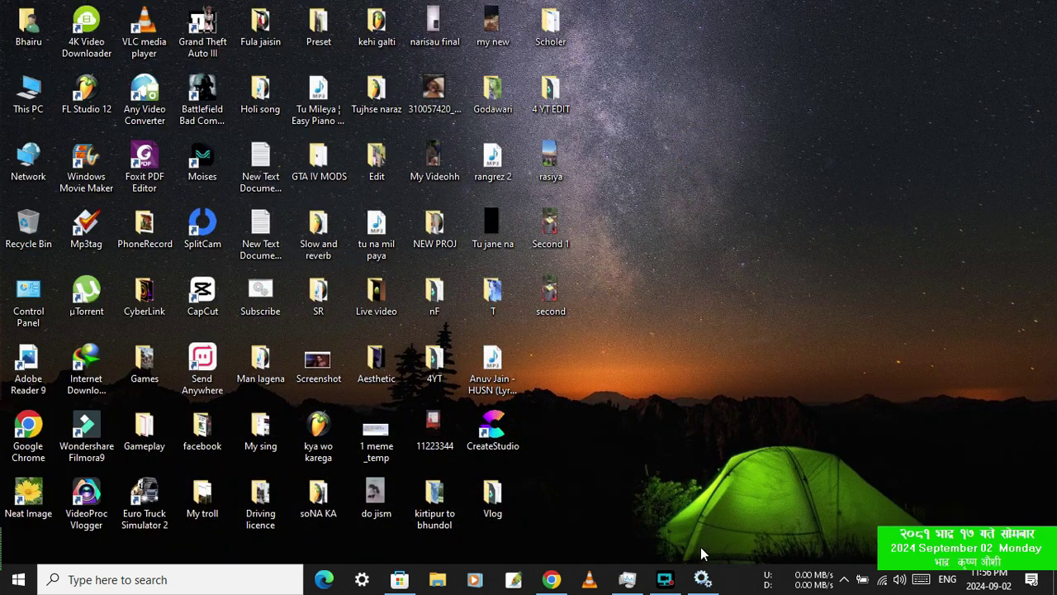